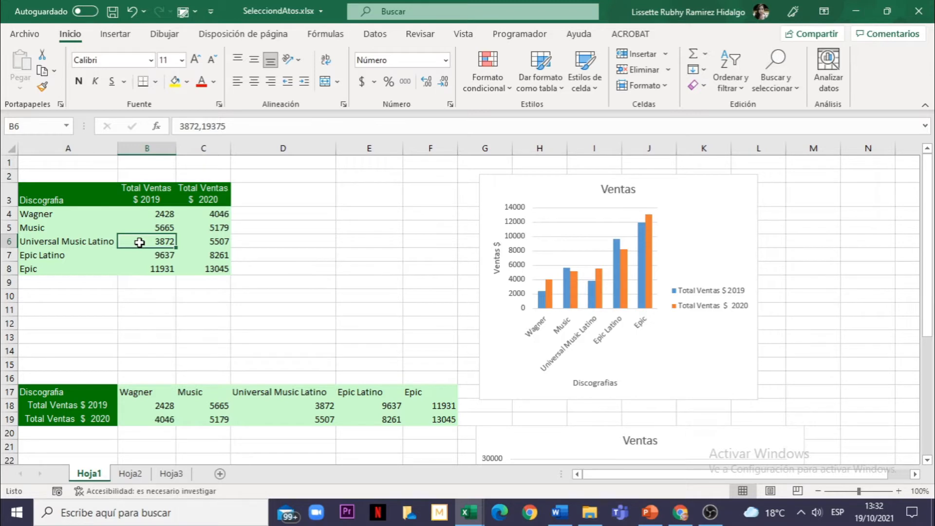
# Select the Discografia column together with the nonadjacent Total Ventas $ 2020 column in the upper table, then clear the selection.
pyautogui.moveTo(68, 190); pyautogui.dragTo(72, 268)
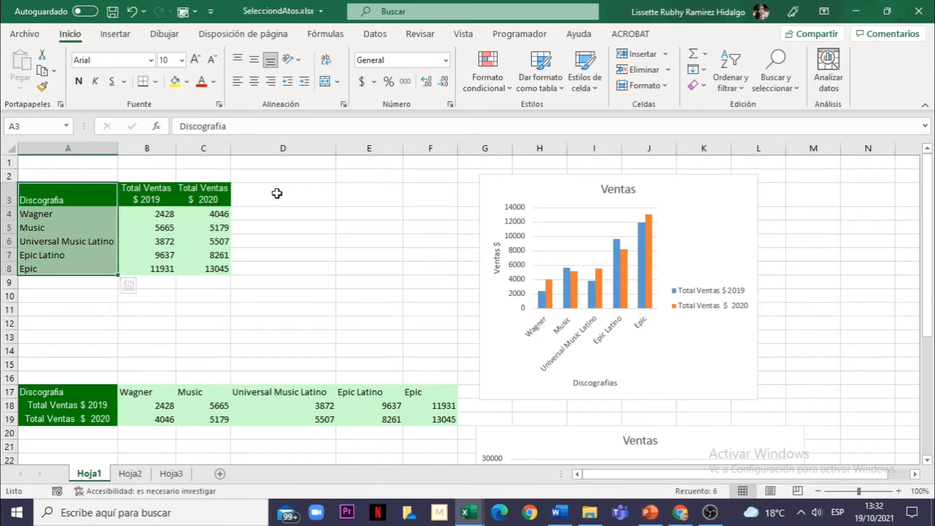
pyautogui.moveTo(209, 195); pyautogui.dragTo(205, 269)
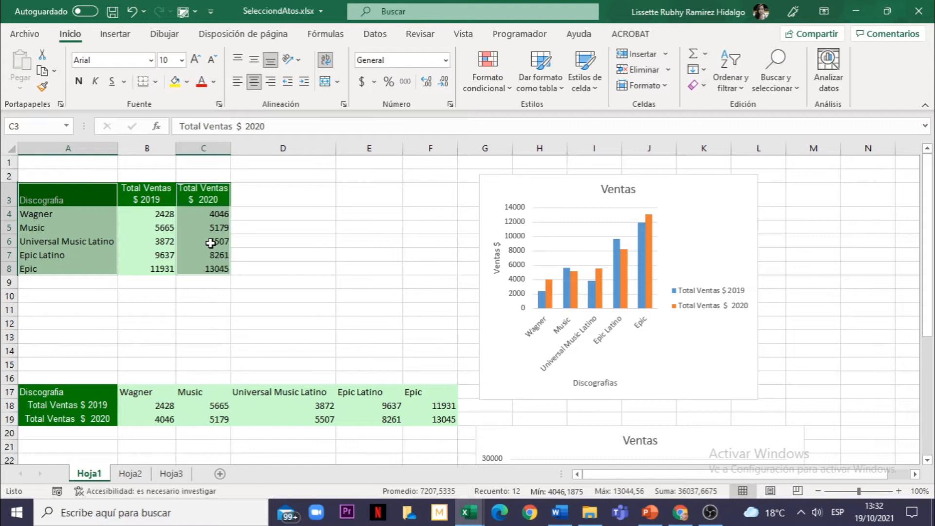
pyautogui.click(210, 243)
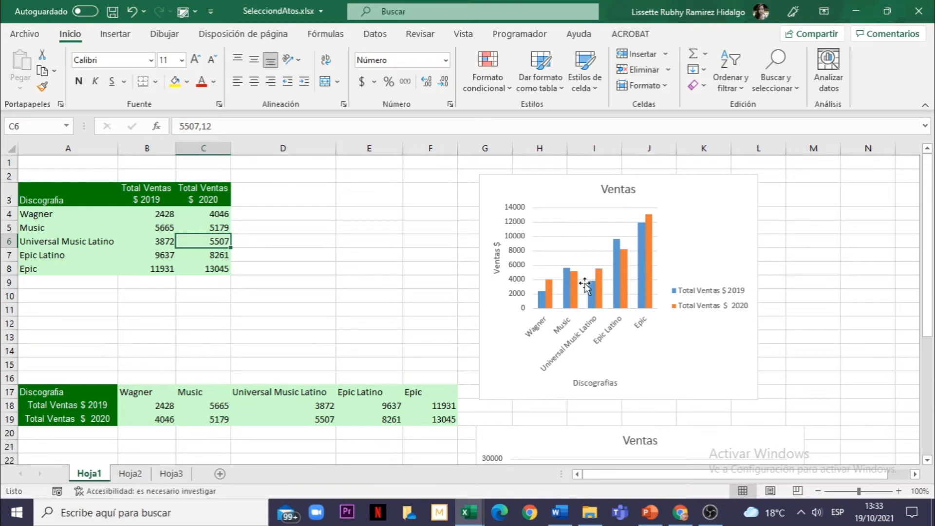
# Examine how Hoja1's sales data is arranged by rows in the lower table and by columns in the upper one for the Ventas charts.
pyautogui.scroll(-1, 585, 273)
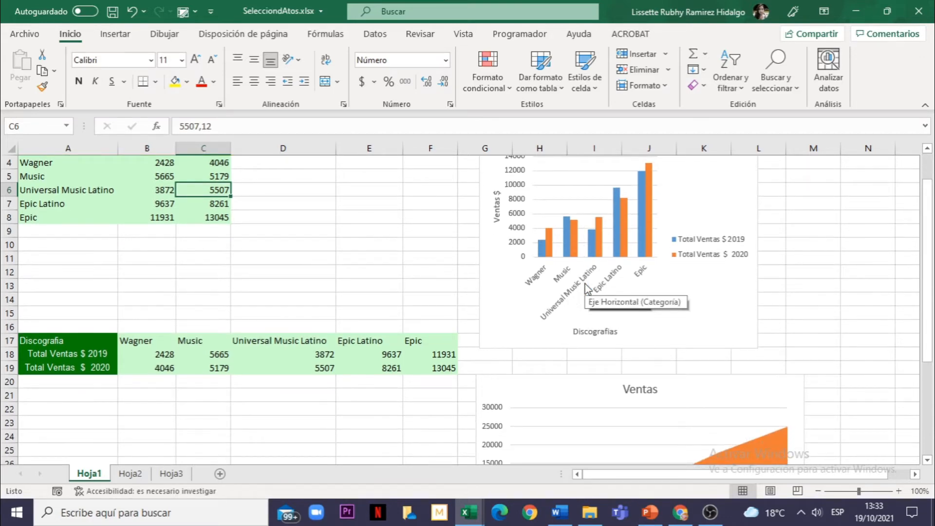
pyautogui.scroll(1, 587, 289)
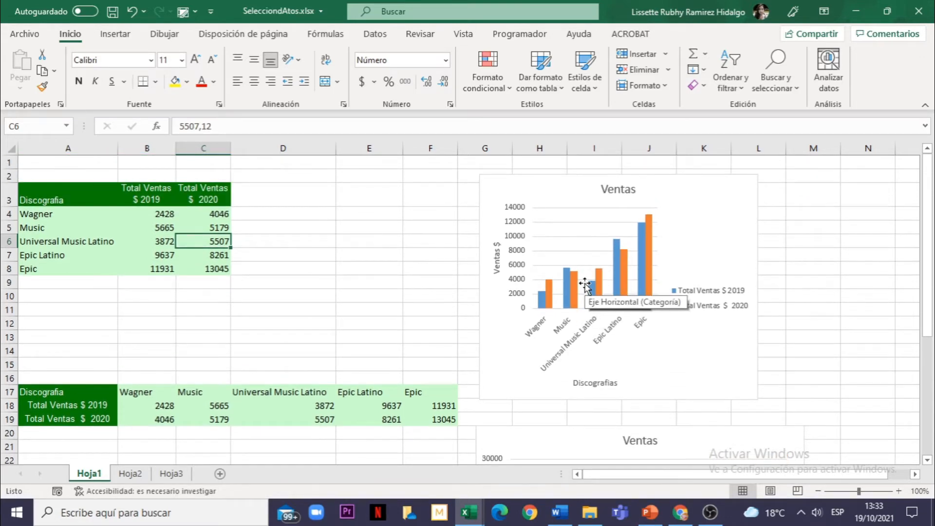
pyautogui.click(4, 408)
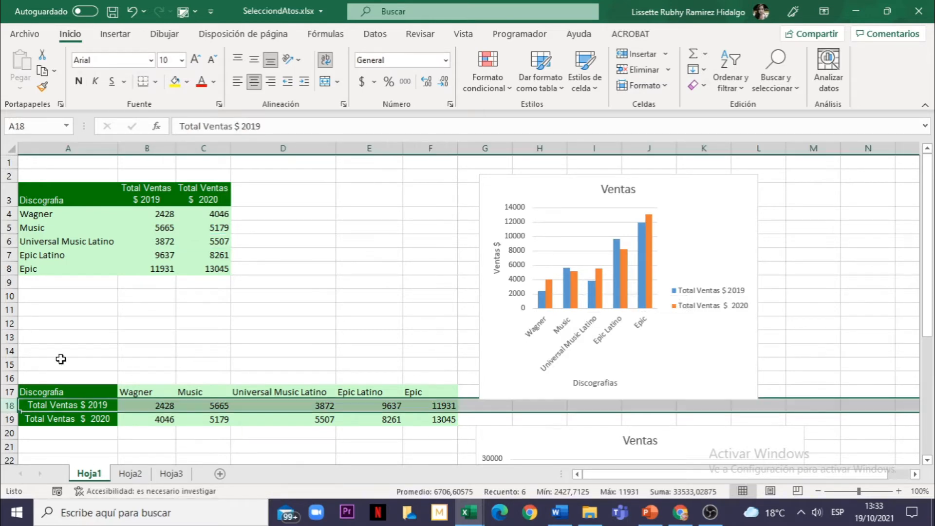
pyautogui.click(157, 193)
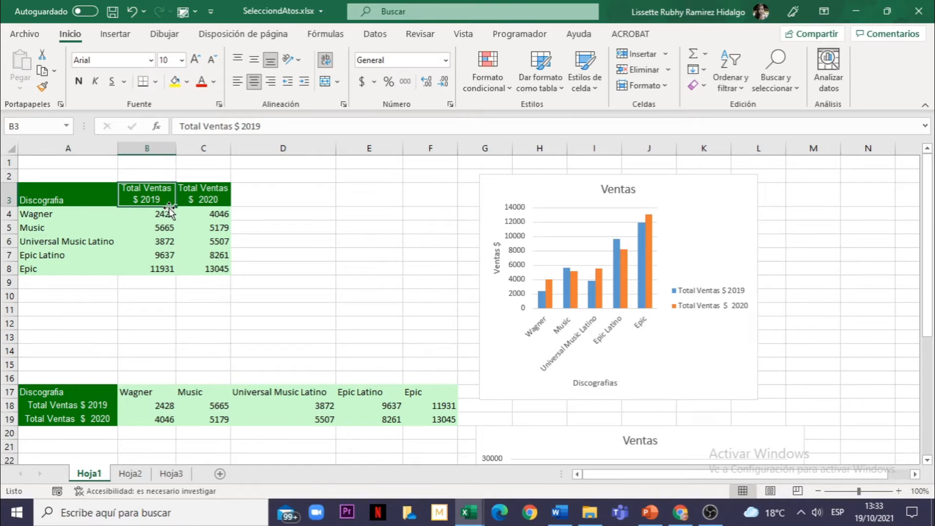
pyautogui.click(164, 146)
pyautogui.click(195, 147)
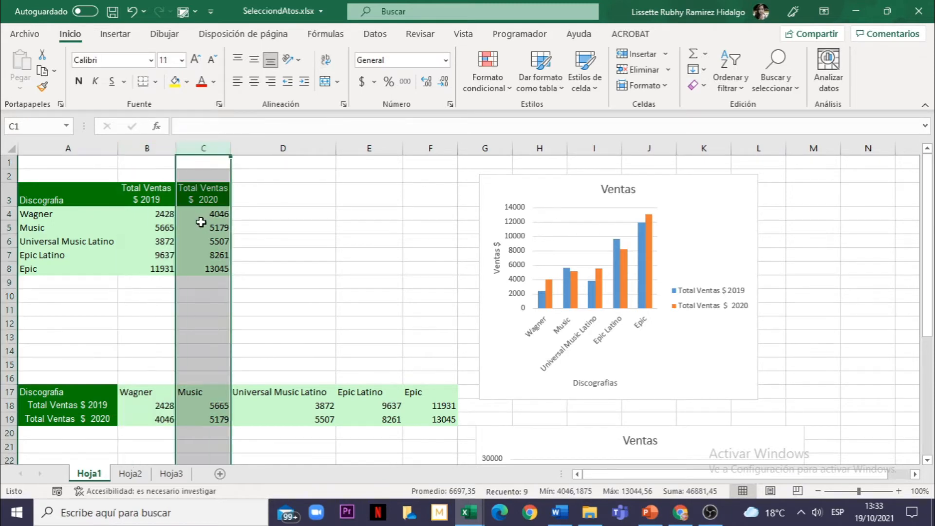
pyautogui.click(200, 224)
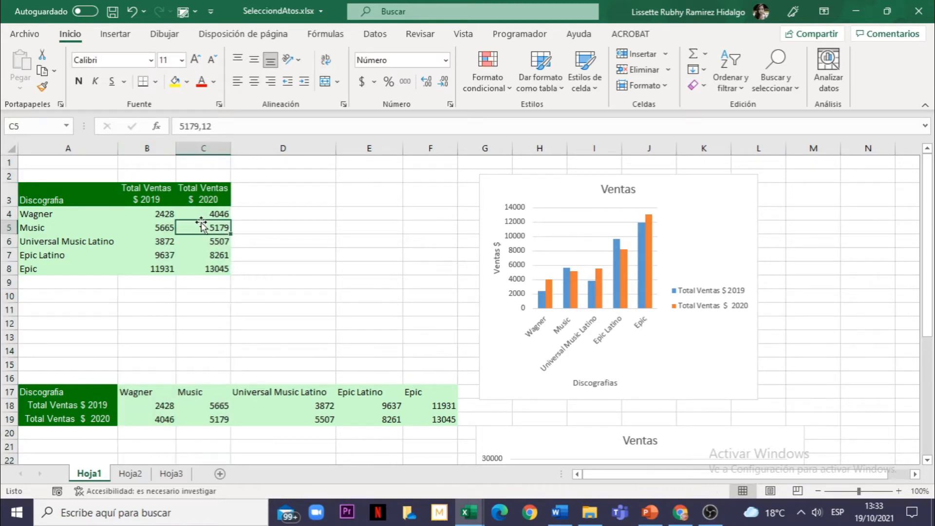
# On Hoja2, inspect the Ventas Año 2020 pie chart's slices and data labels against its column and row source tables.
pyautogui.click(137, 479)
pyautogui.scroll(5, 346, 305)
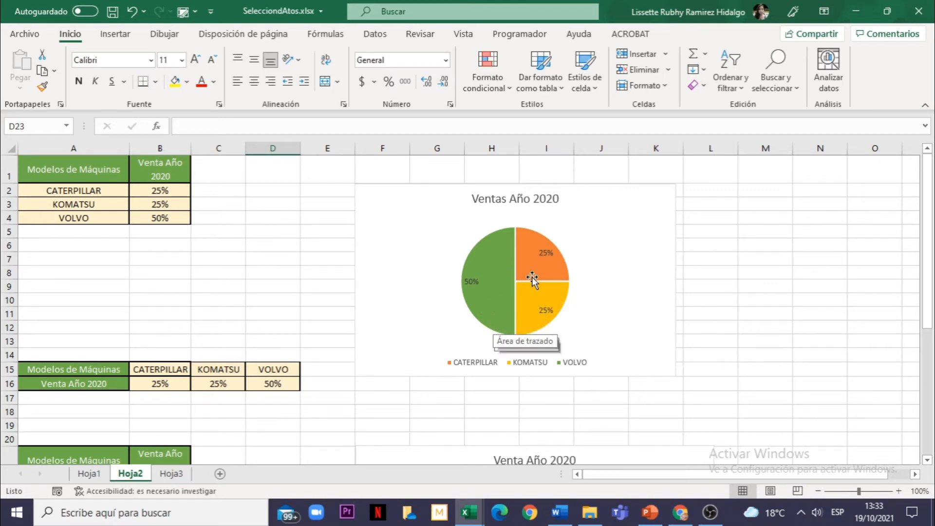
pyautogui.click(483, 274)
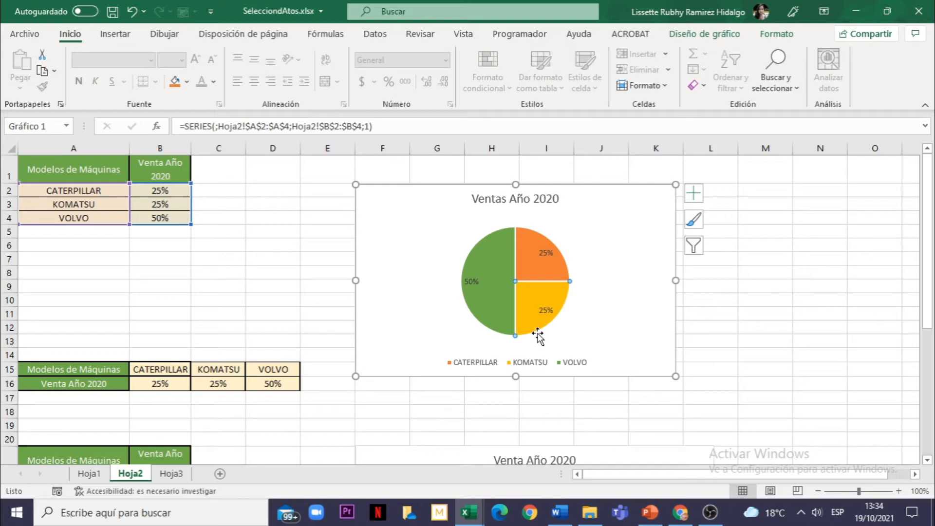
pyautogui.click(475, 281)
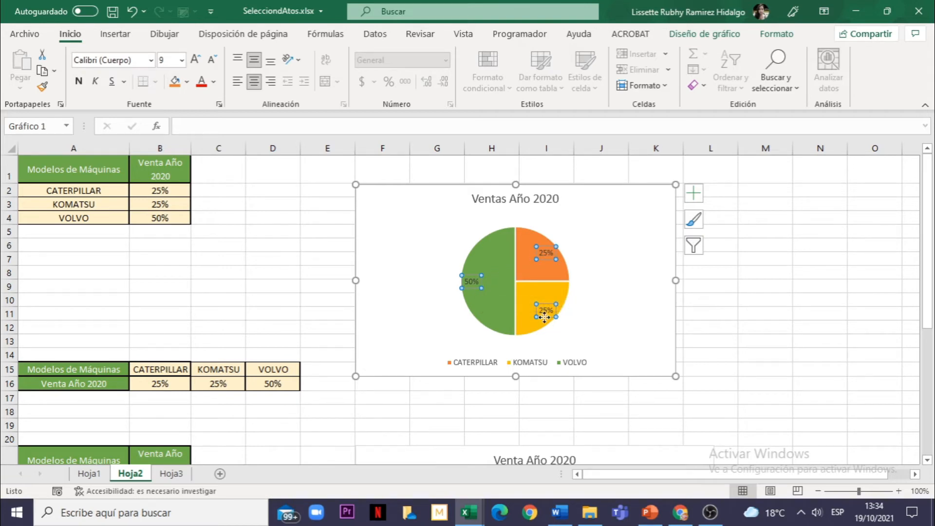
pyautogui.click(161, 149)
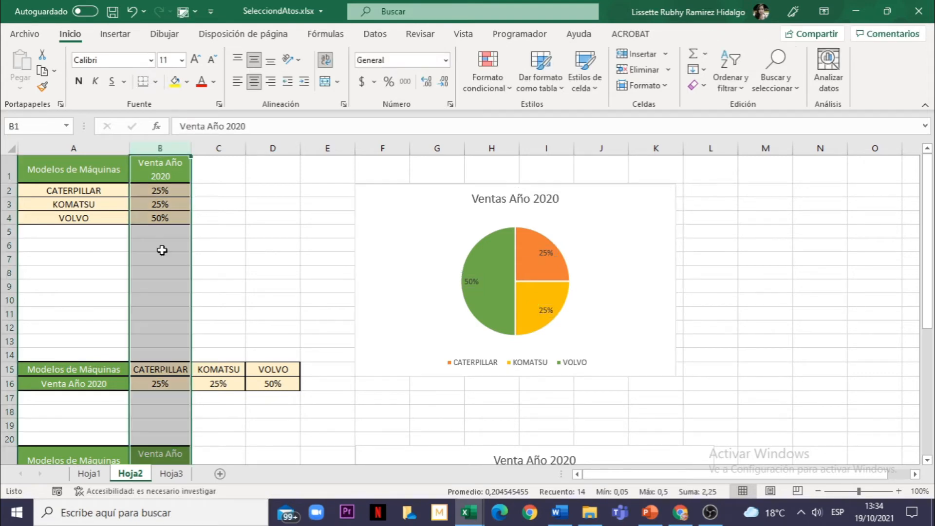
pyautogui.click(40, 380)
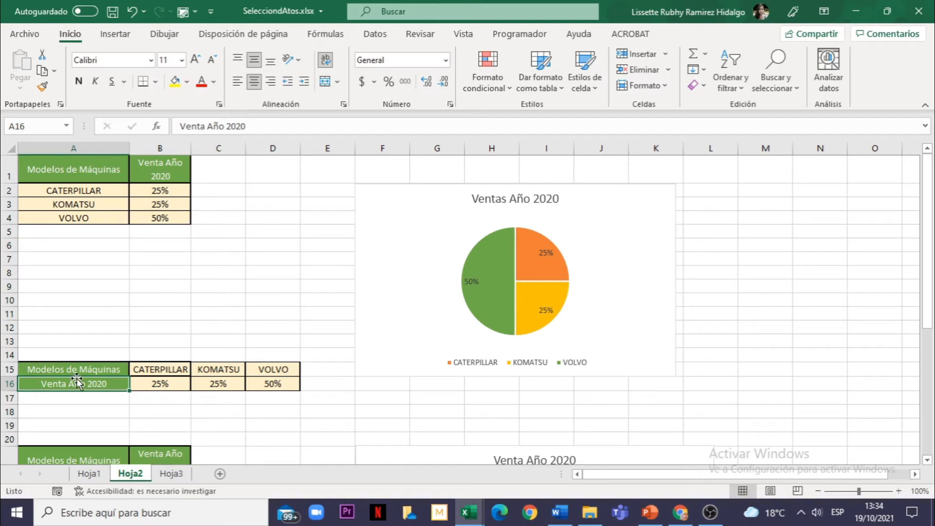
# Examine the Venta Año 2020 doughnut chart and go through the machine model rows of its source table.
pyautogui.scroll(-1, 214, 316)
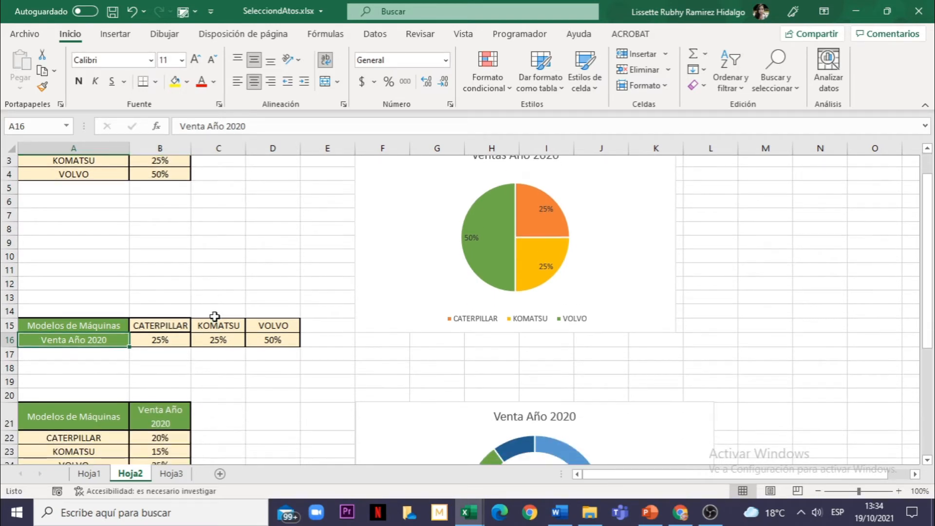
pyautogui.scroll(-2, 215, 316)
pyautogui.scroll(-2, 472, 355)
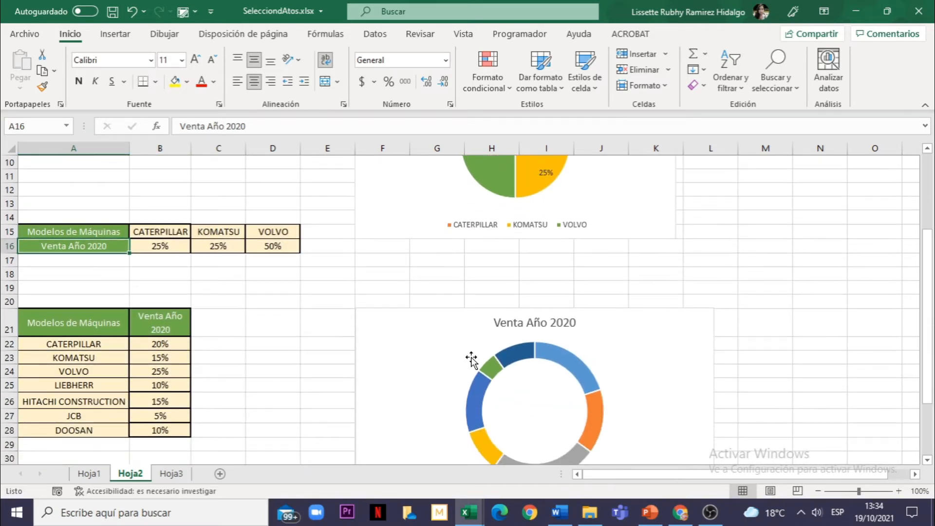
pyautogui.scroll(-1, 472, 361)
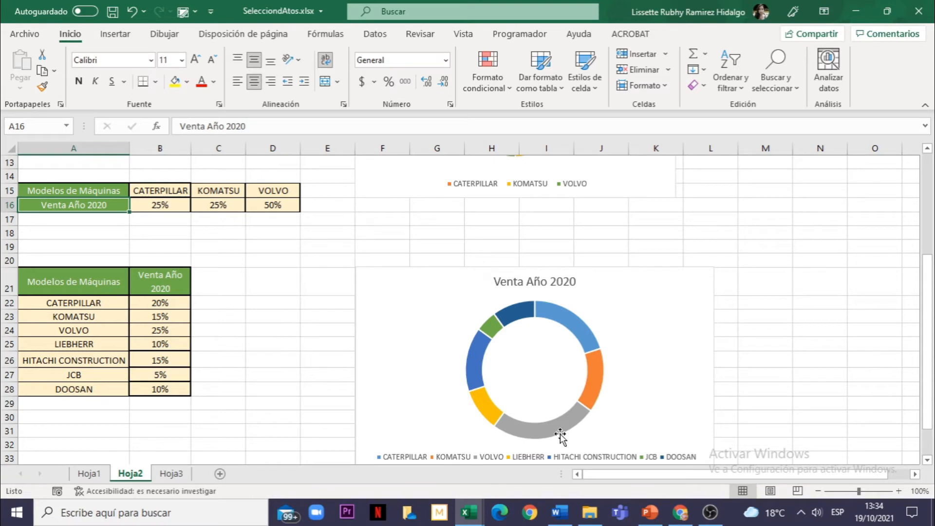
pyautogui.click(9, 303)
pyautogui.click(6, 343)
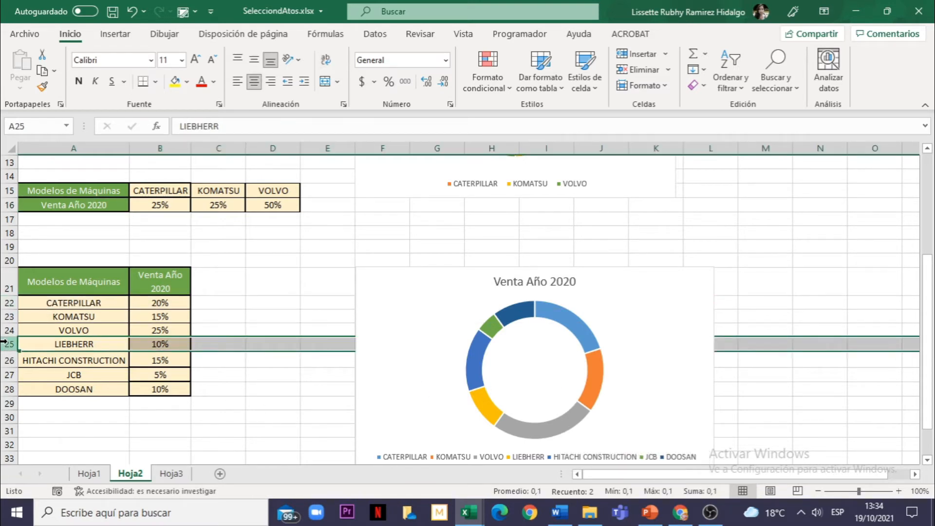
pyautogui.click(7, 360)
pyautogui.click(6, 374)
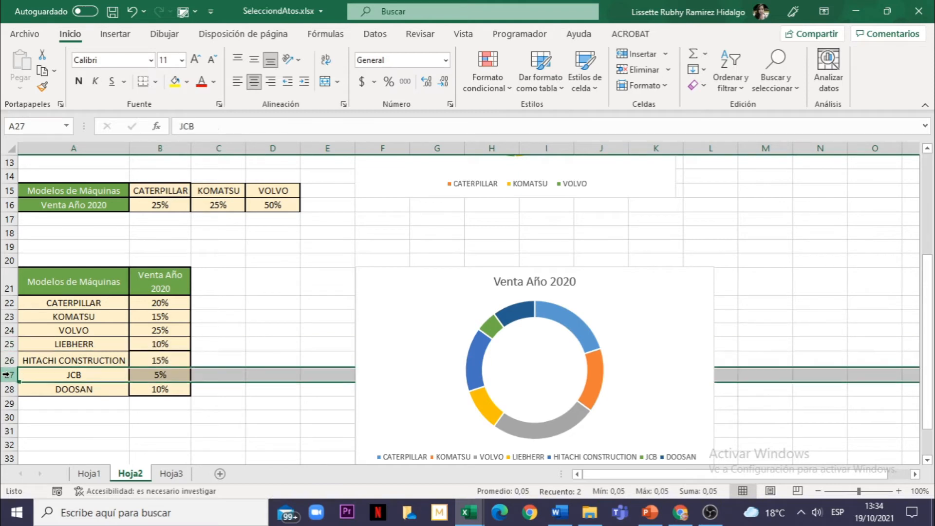
pyautogui.click(7, 316)
pyautogui.click(7, 330)
pyautogui.click(6, 361)
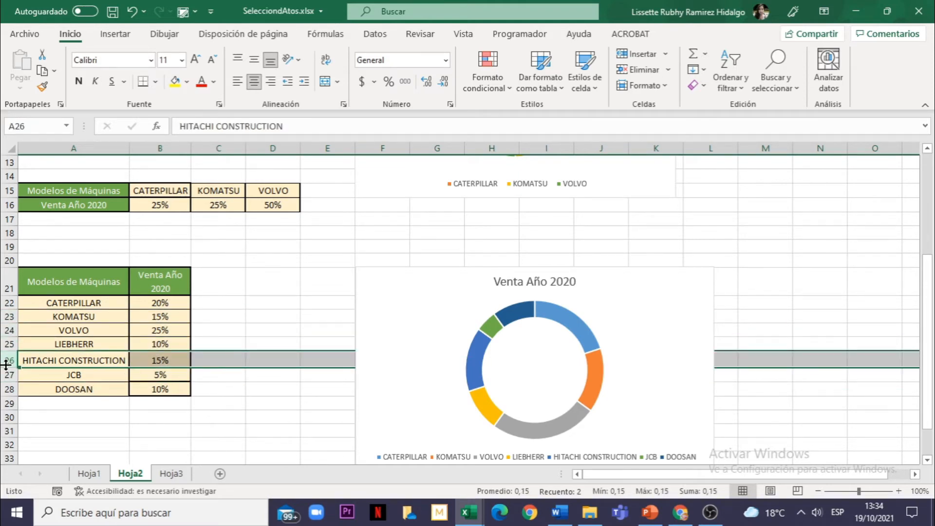
# Check the doughnut chart's Venta Año 2020 value column against the KOMATSU and VOLVO rows, then clear the selection.
pyautogui.click(157, 149)
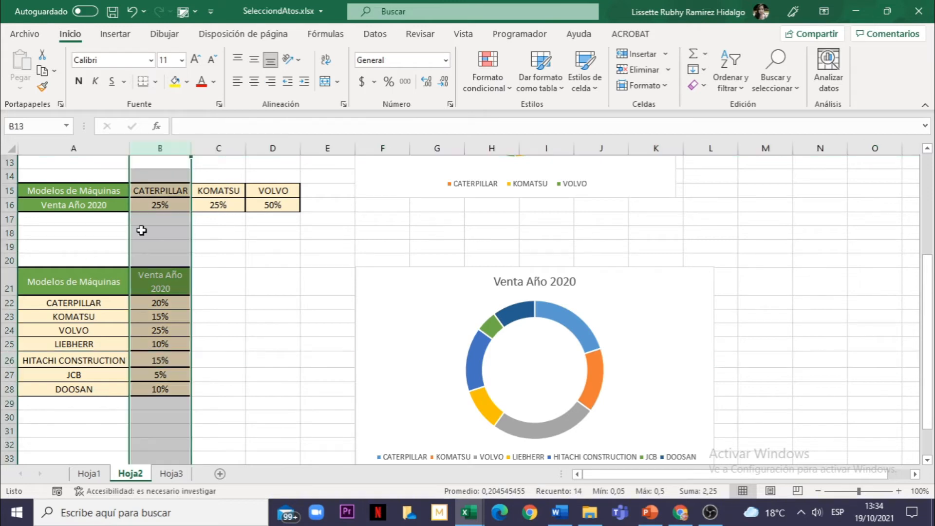
pyautogui.click(7, 317)
pyautogui.click(7, 330)
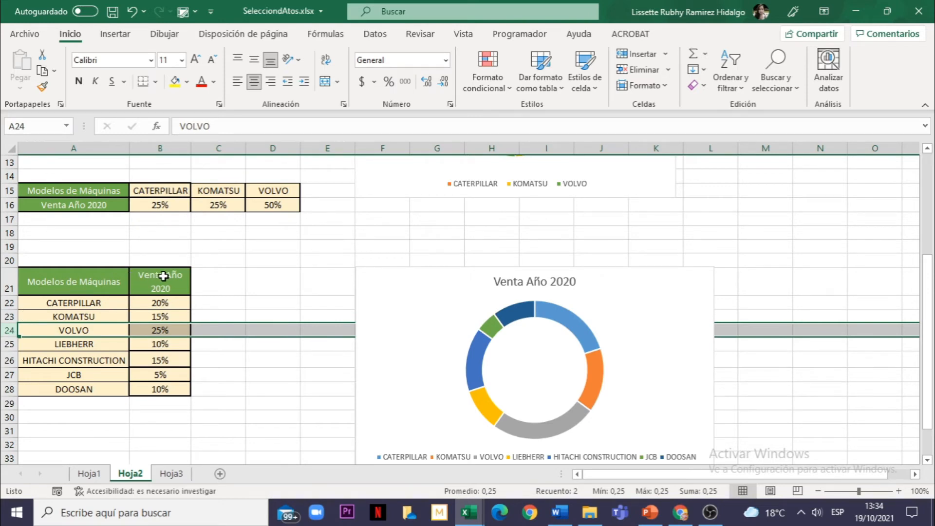
pyautogui.click(280, 378)
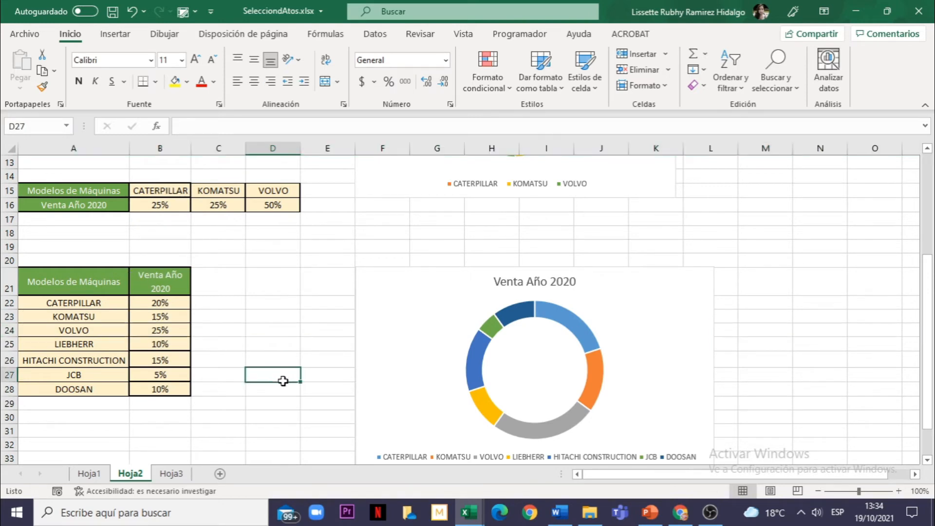
# On Hoja3, examine the X valores and Y valores columns and the first two X-Y pairs of the scatter chart's data.
pyautogui.click(172, 474)
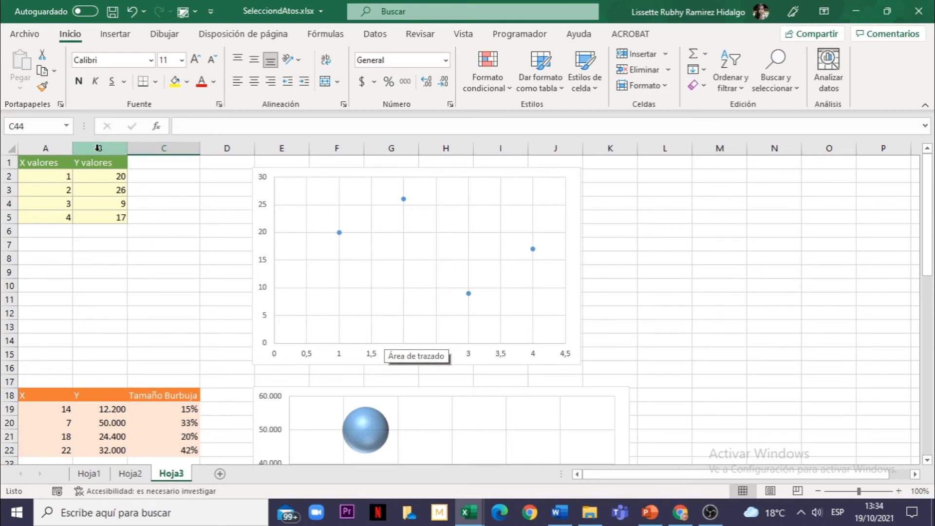
pyautogui.click(53, 148)
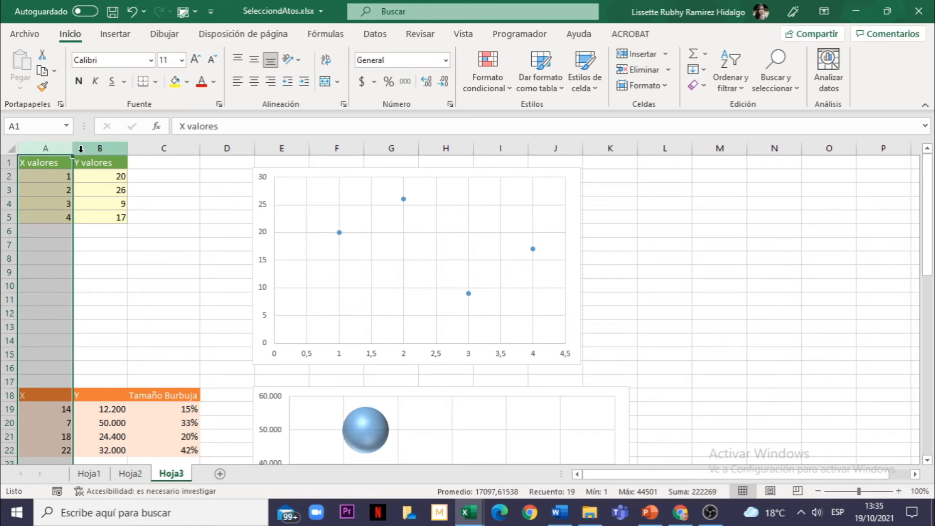
pyautogui.click(96, 148)
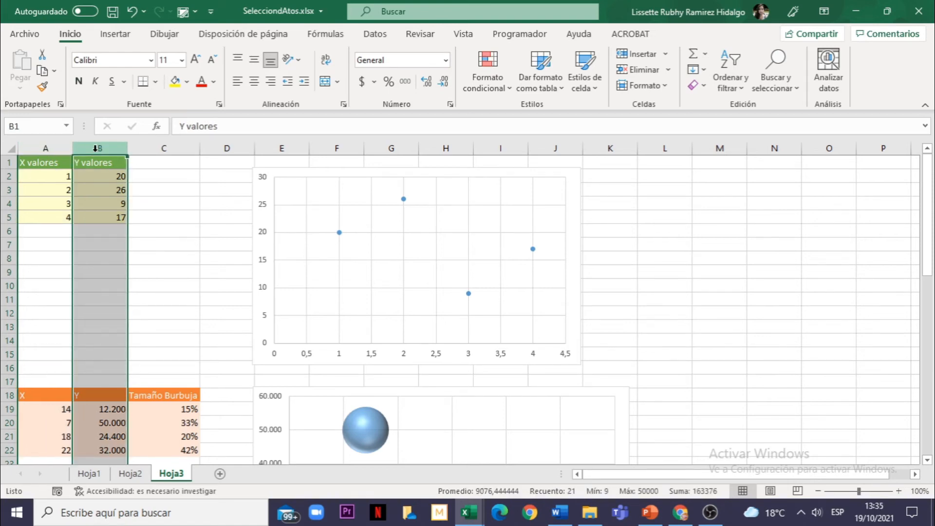
pyautogui.click(58, 174)
pyautogui.click(95, 178)
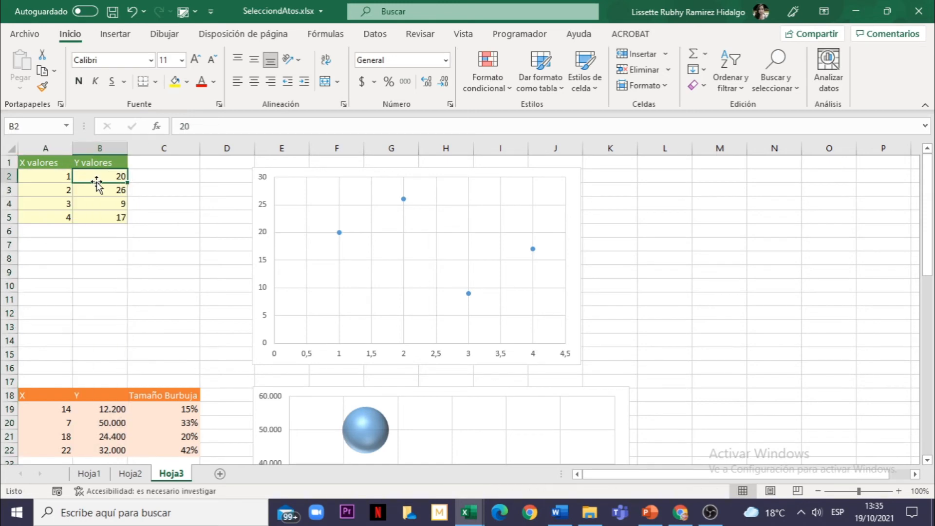
pyautogui.click(56, 190)
pyautogui.click(93, 191)
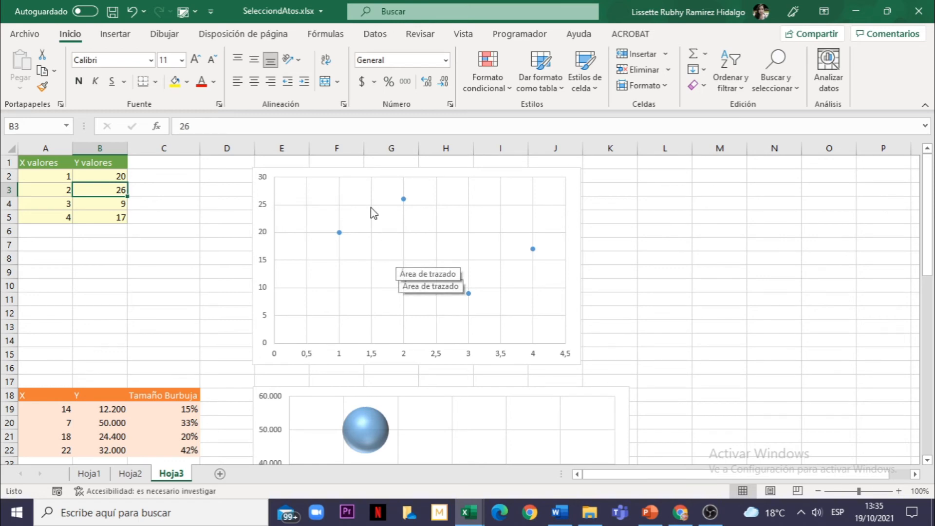
# Inspect the scatter chart's series and the coordinates of its second and third points, then deselect the chart.
pyautogui.click(340, 232)
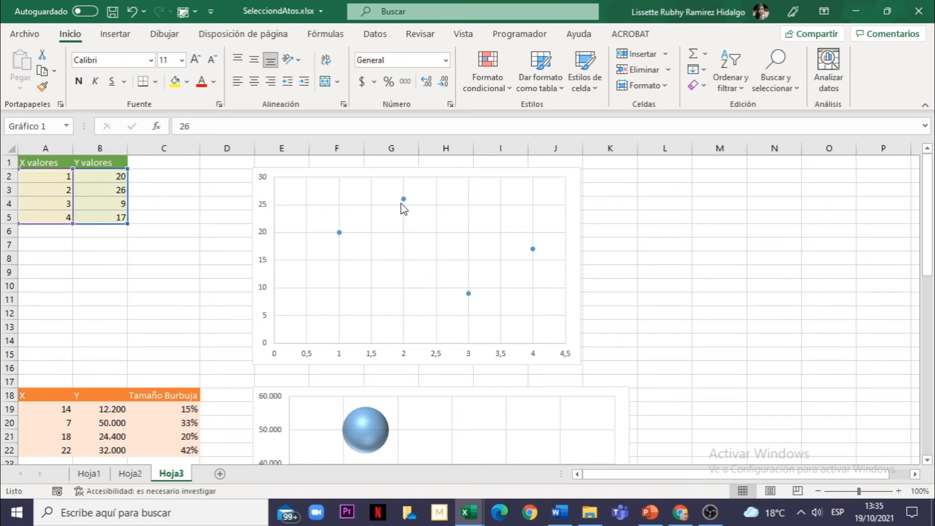
pyautogui.moveTo(403, 200)
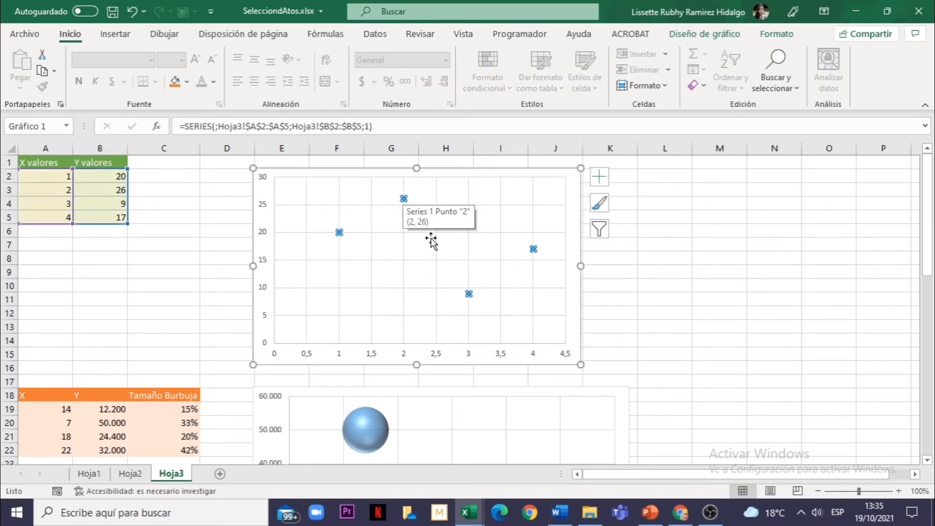
pyautogui.moveTo(470, 290)
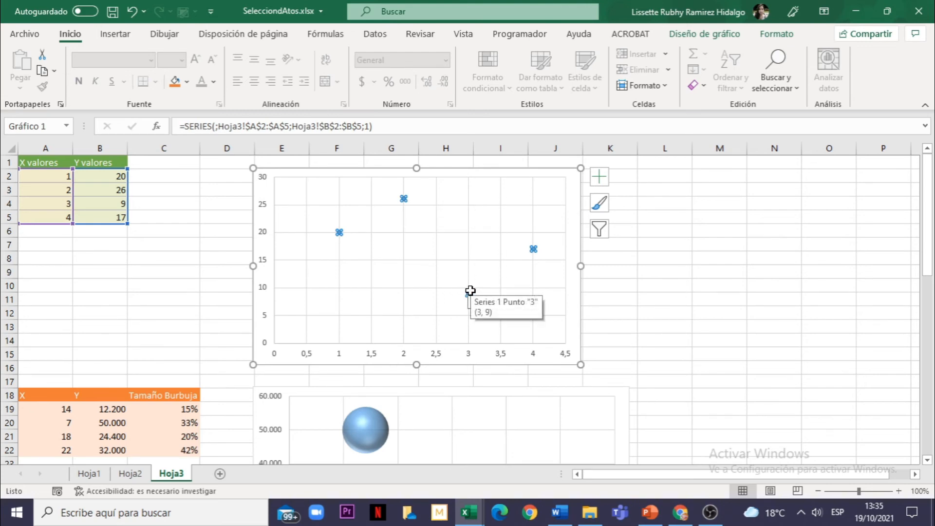
pyautogui.click(108, 300)
# Examine the bubble chart and the Tamaño Burbuja column of its source table.
pyautogui.scroll(-1, 107, 301)
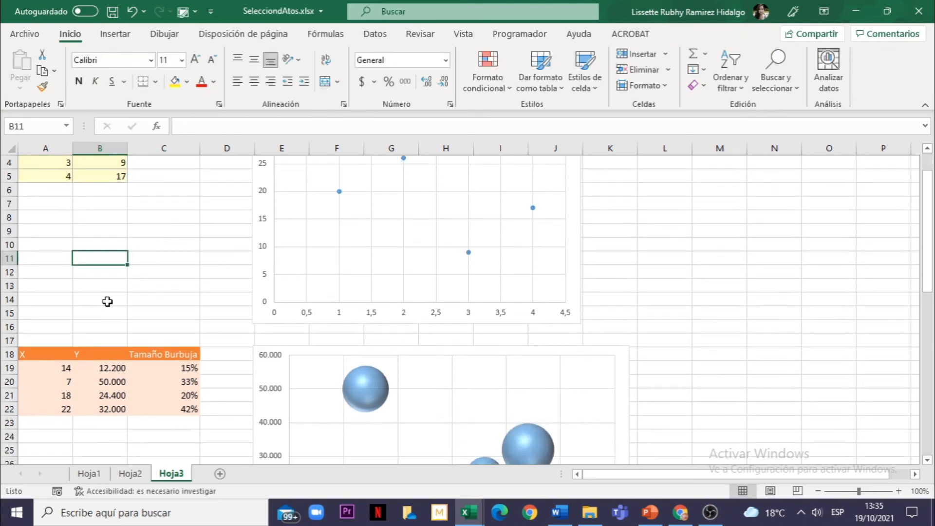
pyautogui.scroll(-3, 107, 301)
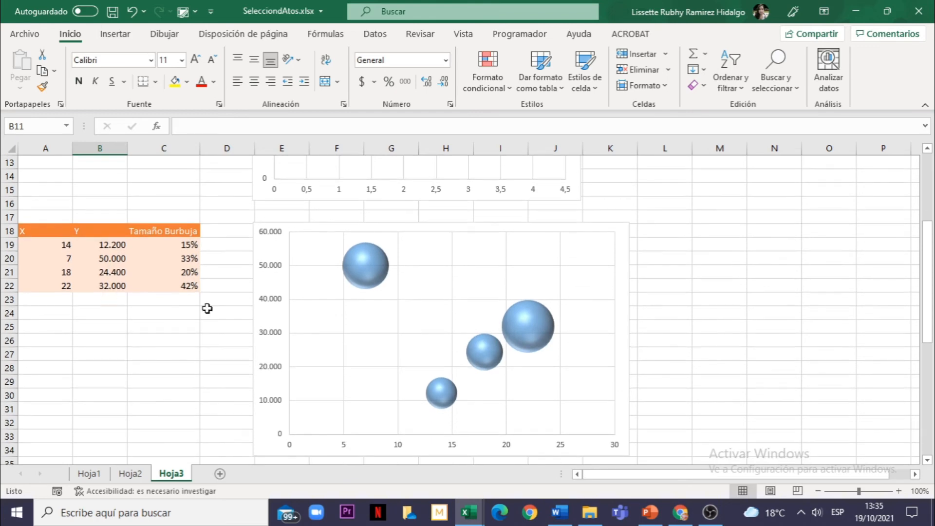
pyautogui.click(164, 148)
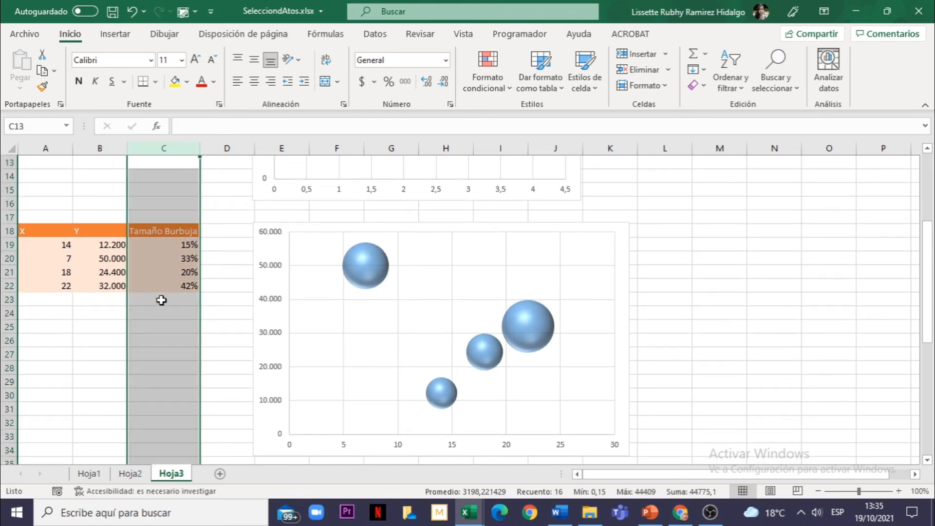
pyautogui.click(167, 233)
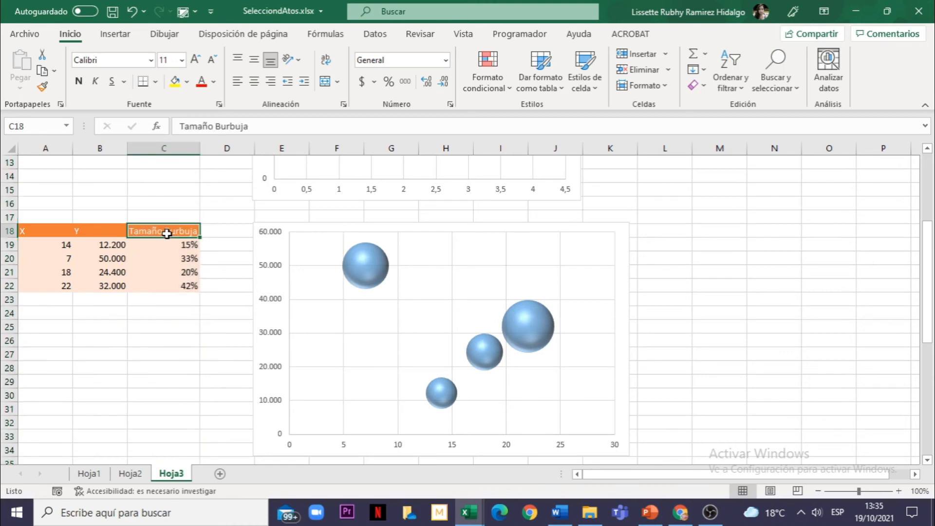
# Inspect the bubble chart's plotted points, checking the X, Y and size values of the smallest bubble.
pyautogui.moveTo(362, 287)
pyautogui.moveTo(447, 390)
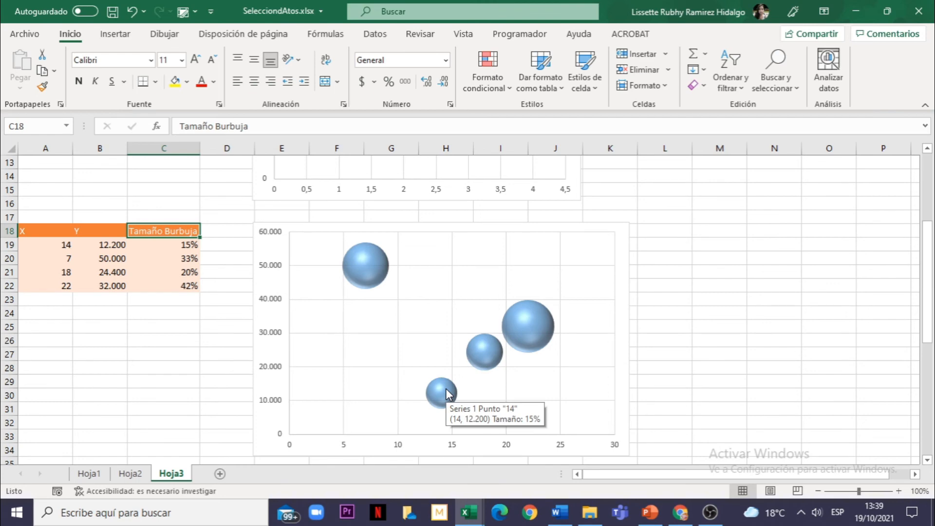
# Examine the stock chart and its Abierto, Alto, Bajo and Cierre data in column and row layouts, then return to the top of Hoja3.
pyautogui.scroll(-5, 606, 436)
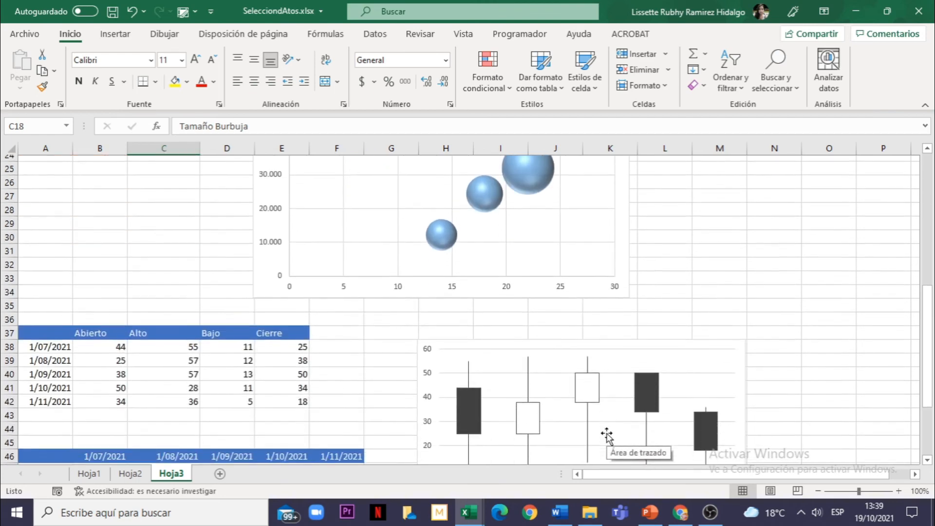
pyautogui.scroll(-1, 607, 435)
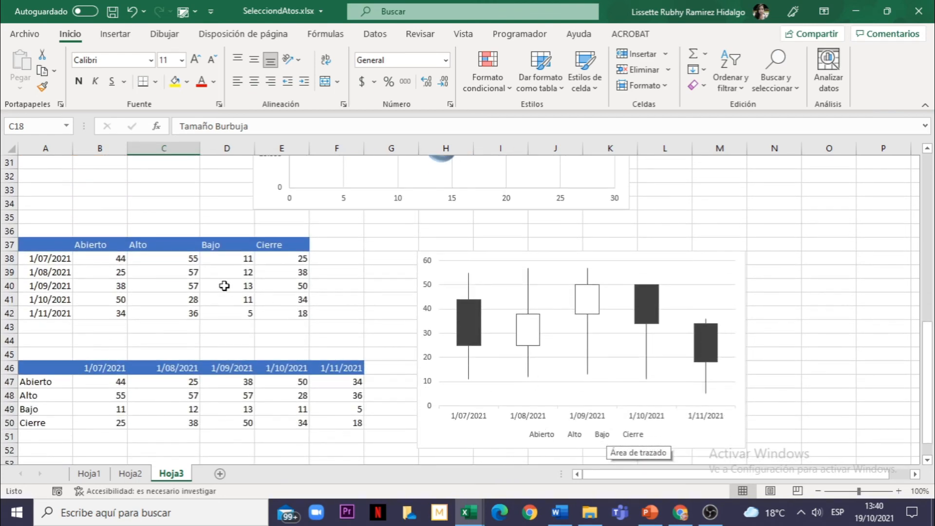
pyautogui.click(105, 148)
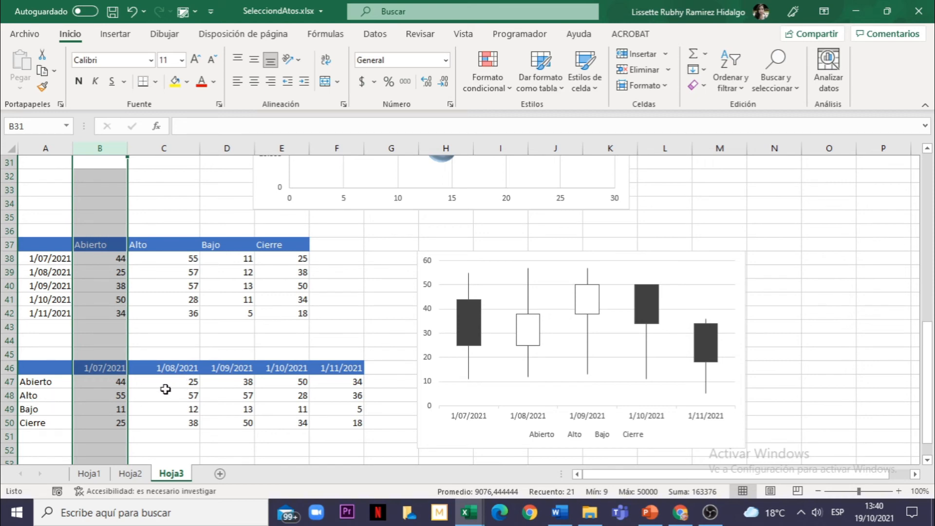
pyautogui.click(106, 243)
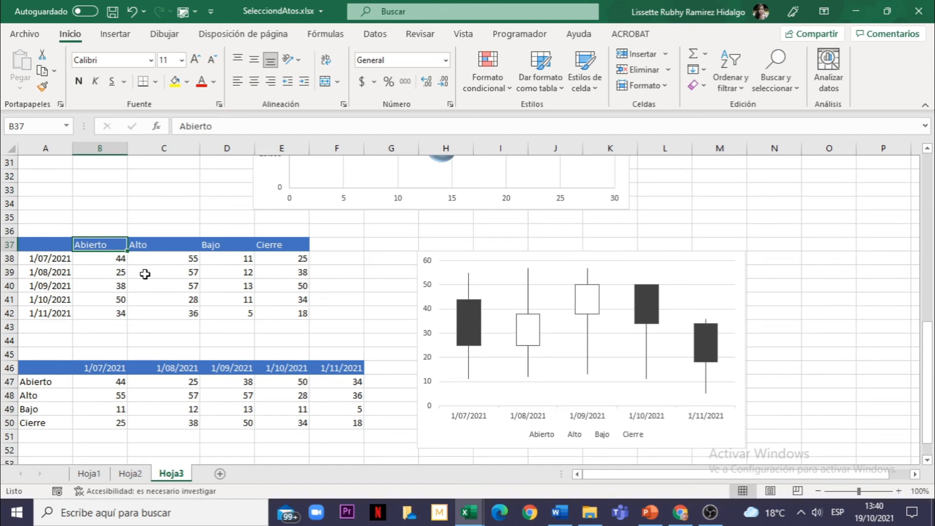
pyautogui.click(237, 287)
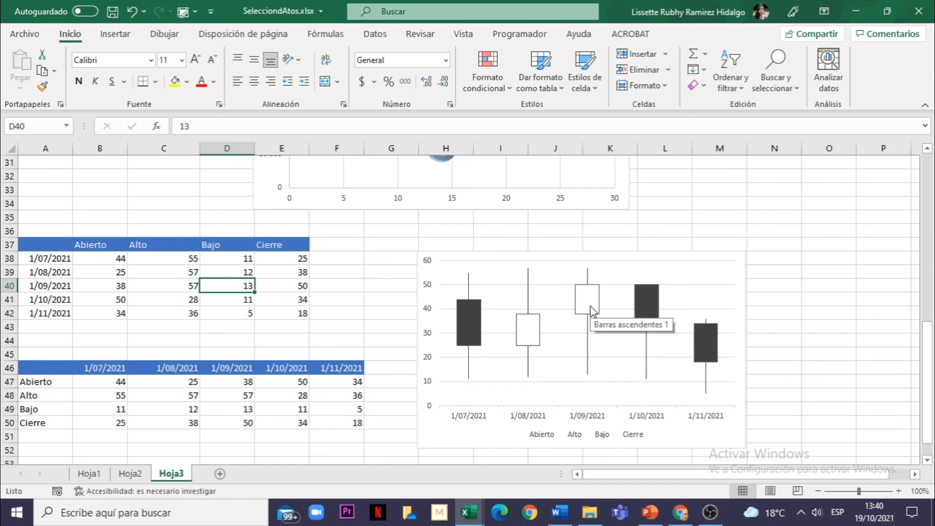
pyautogui.scroll(8, 591, 305)
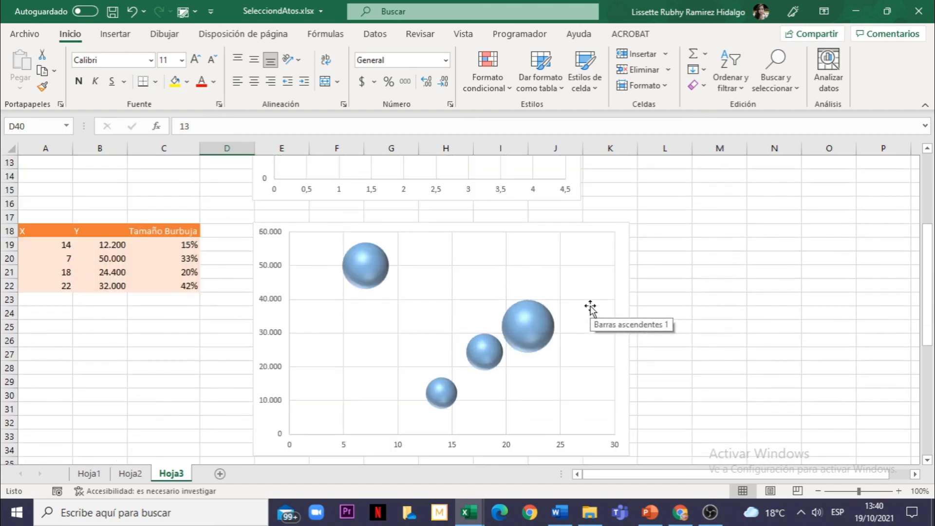
pyautogui.scroll(2, 590, 306)
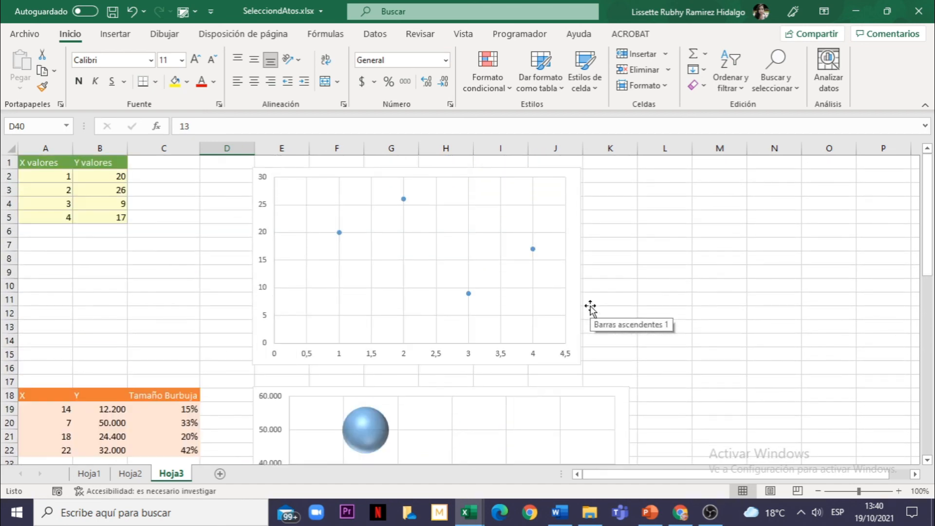